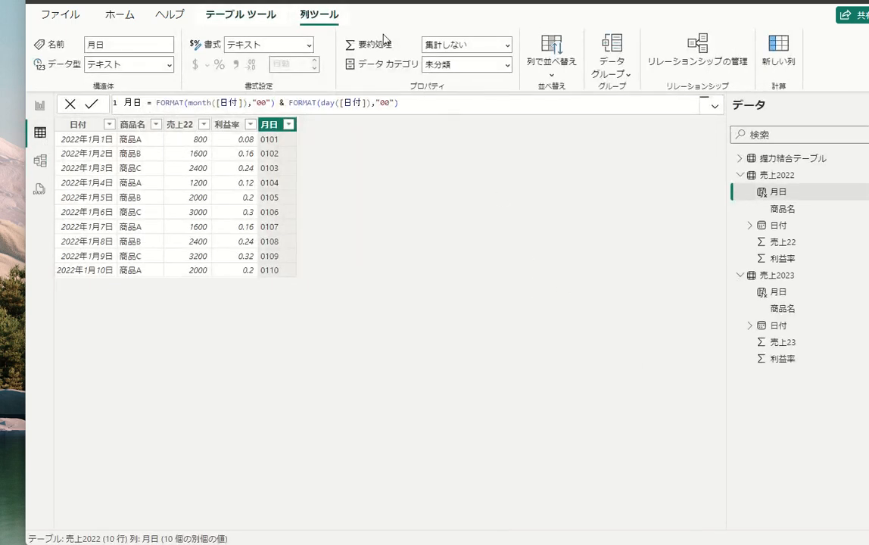
# Start a new quick measure and choose 除算 (division) as its calculation.
pyautogui.click(118, 17)
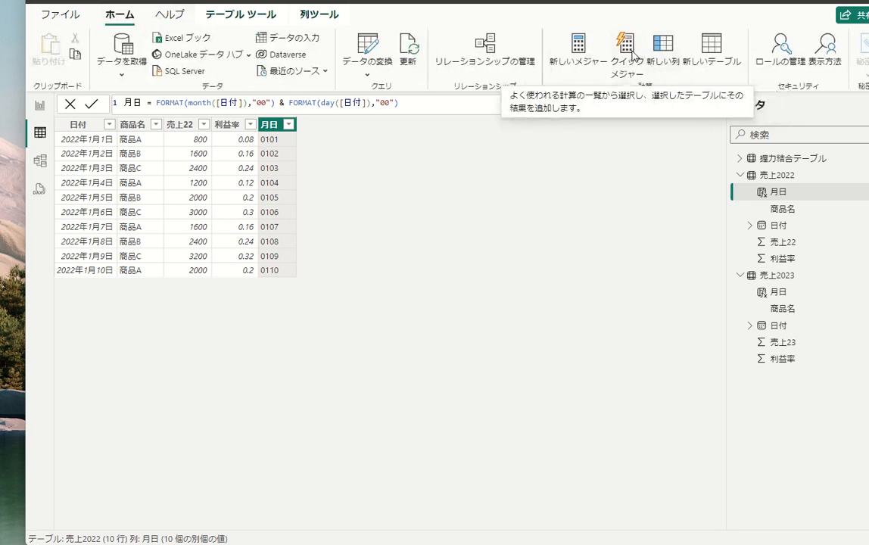
pyautogui.click(628, 51)
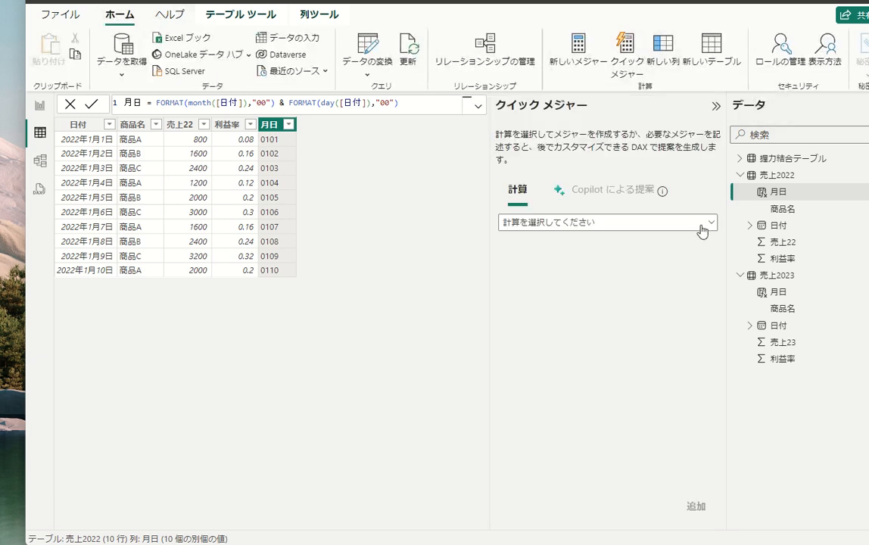
pyautogui.click(709, 223)
pyautogui.scroll(-3, 606, 287)
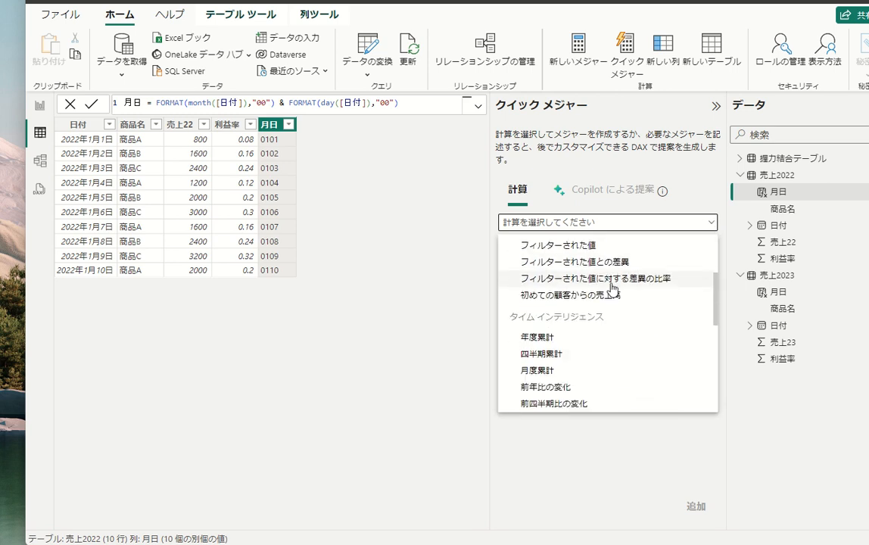
pyautogui.scroll(-6, 612, 289)
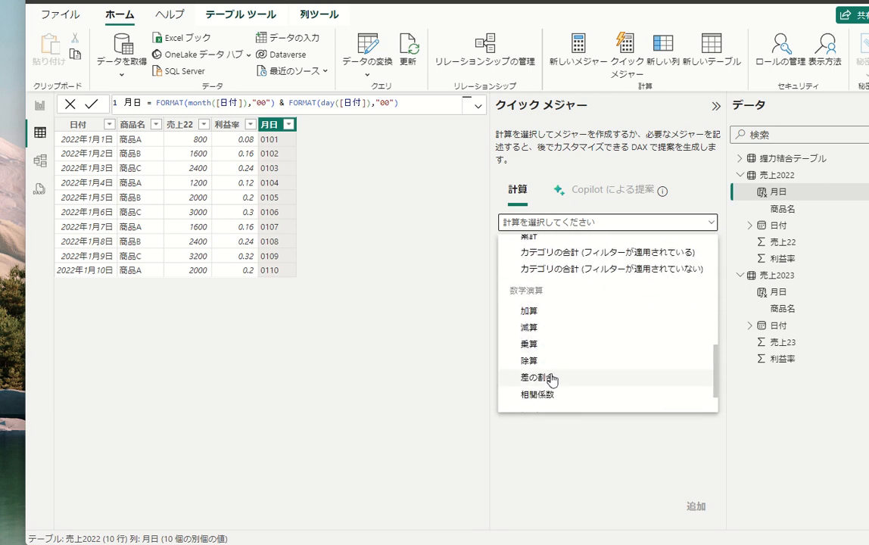
pyautogui.scroll(-2, 556, 367)
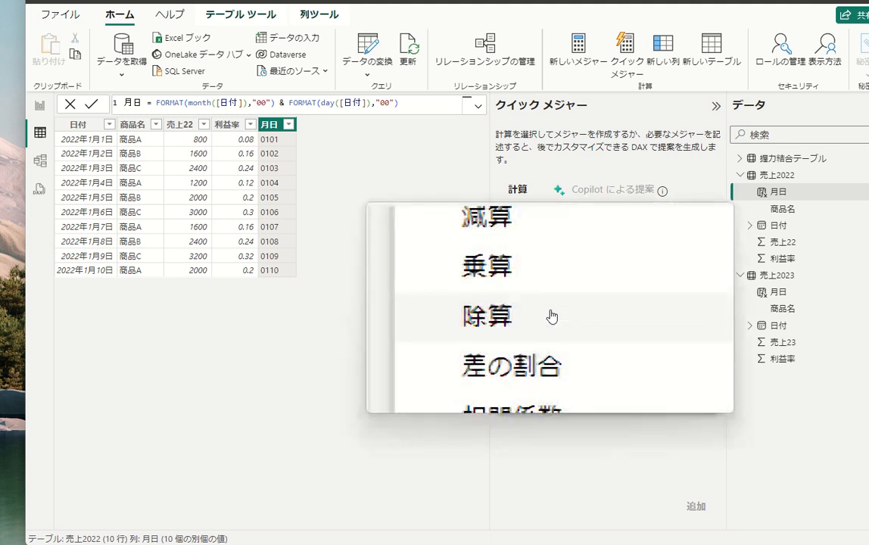
pyautogui.click(552, 316)
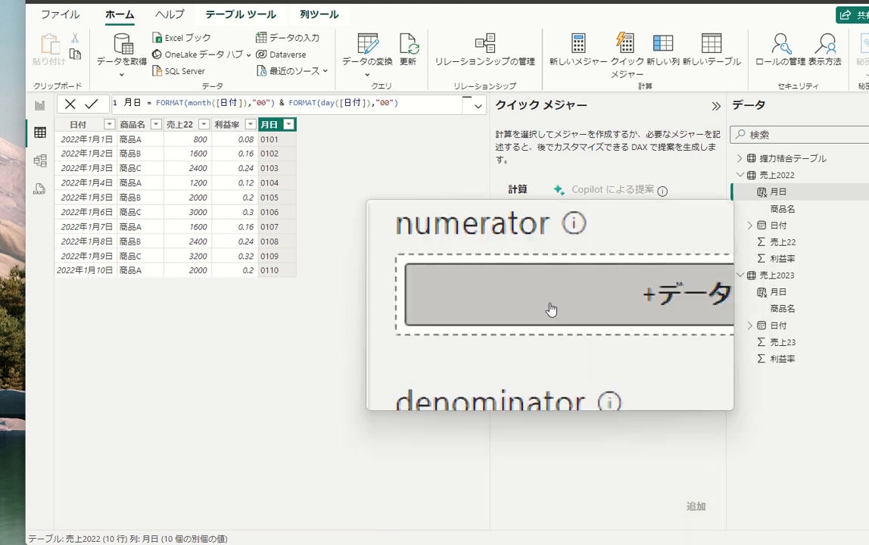
# Use 売上23 from 売上2023 as numerator and 売上22 from 売上2022 as denominator, and add the measure.
pyautogui.moveTo(558, 280)
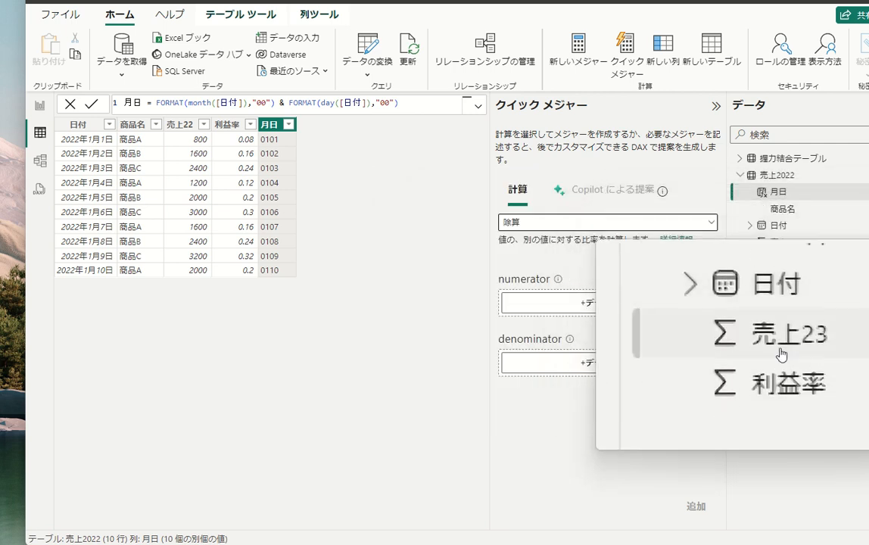
pyautogui.click(783, 243)
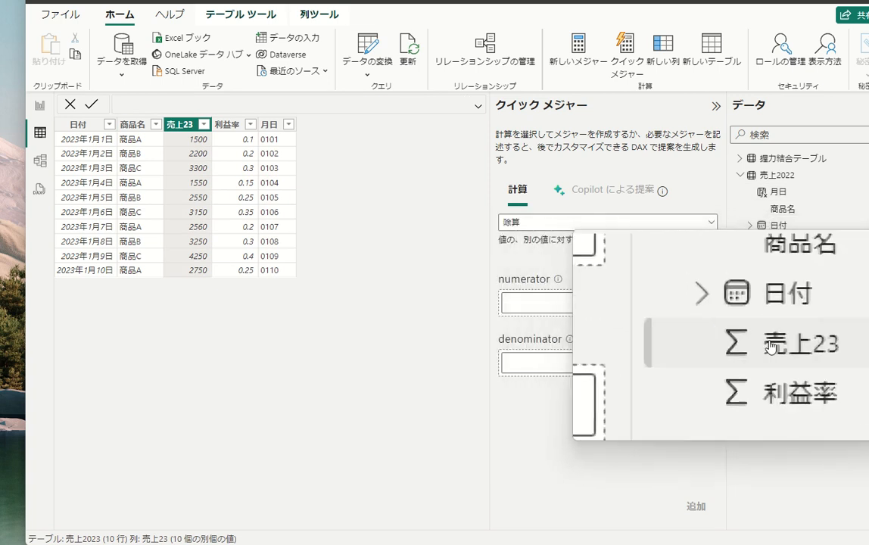
pyautogui.moveTo(773, 343); pyautogui.dragTo(551, 307)
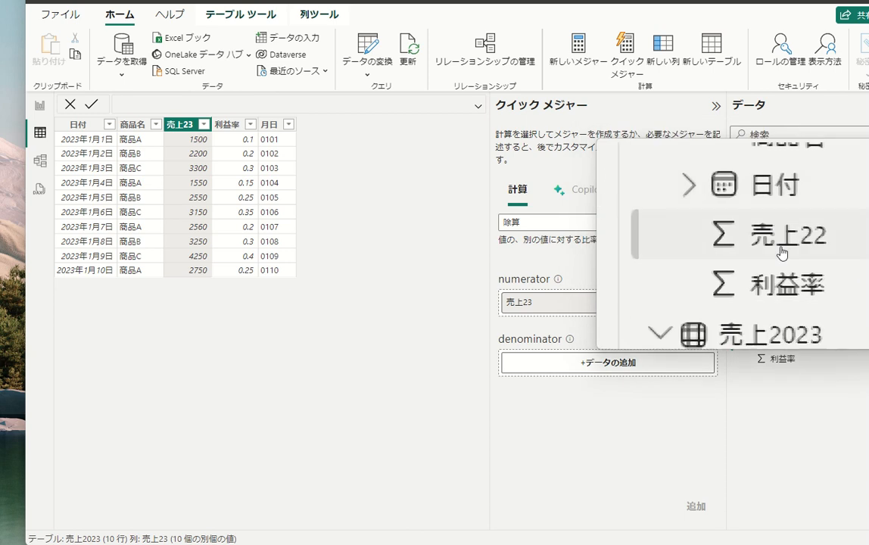
pyautogui.moveTo(781, 244); pyautogui.dragTo(605, 368)
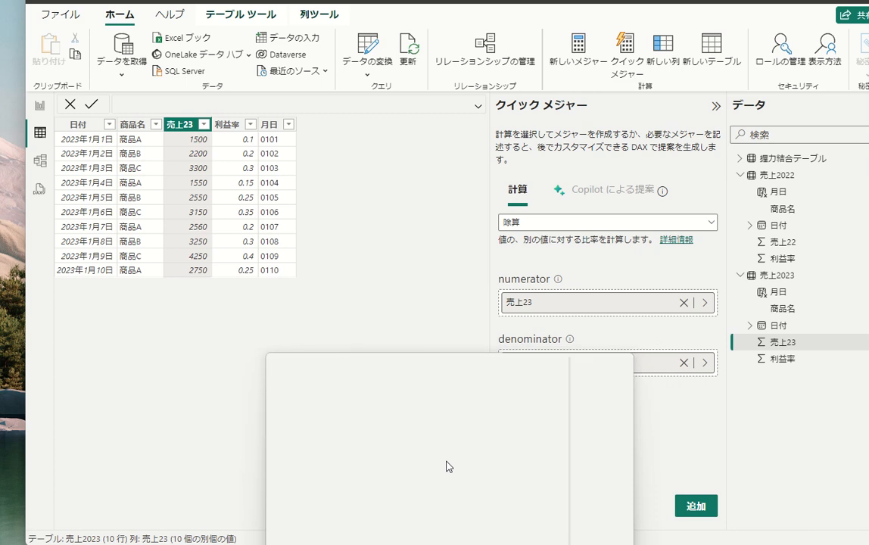
pyautogui.click(703, 516)
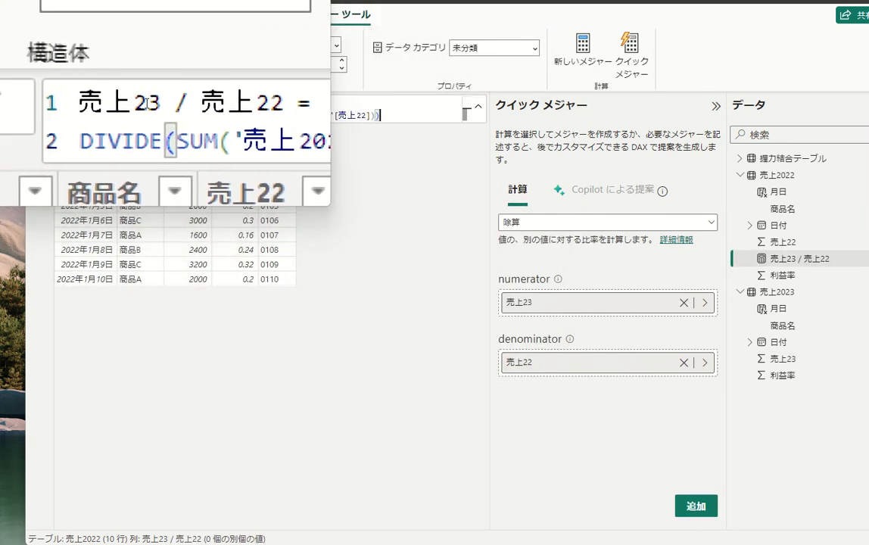
# Rename the new division measure to 前年比 in its formula and commit it.
pyautogui.click(196, 104)
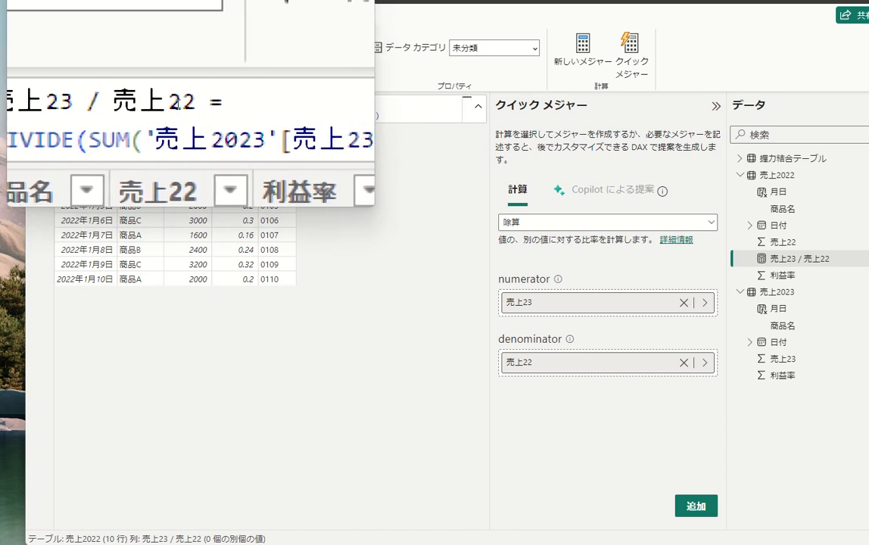
pyautogui.press('BackSpace')
pyautogui.press('BackSpace')
pyautogui.press('BackSpace')
pyautogui.press('BackSpace')
pyautogui.press('BackSpace')
pyautogui.press('BackSpace')
pyautogui.press('BackSpace')
pyautogui.press('BackSpace')
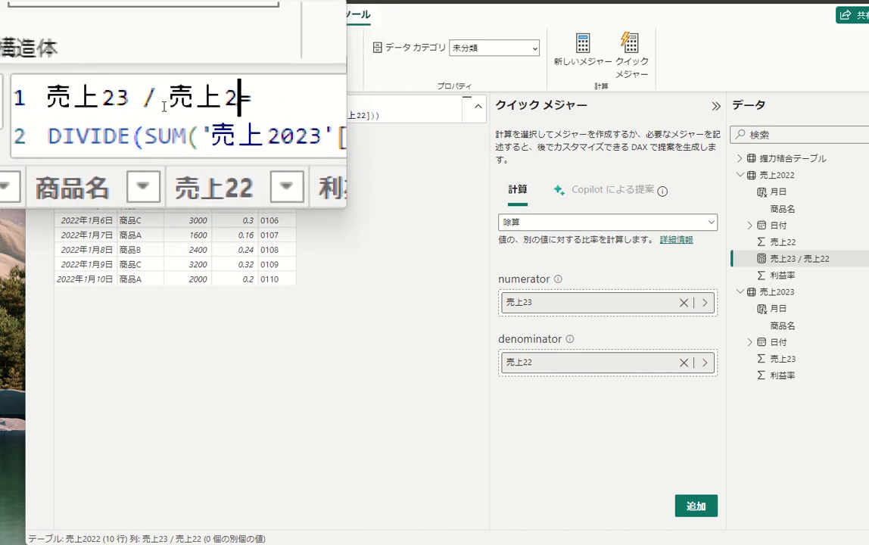
pyautogui.press('BackSpace')
pyautogui.press('BackSpace')
pyautogui.press('BackSpace')
pyautogui.press('BackSpace')
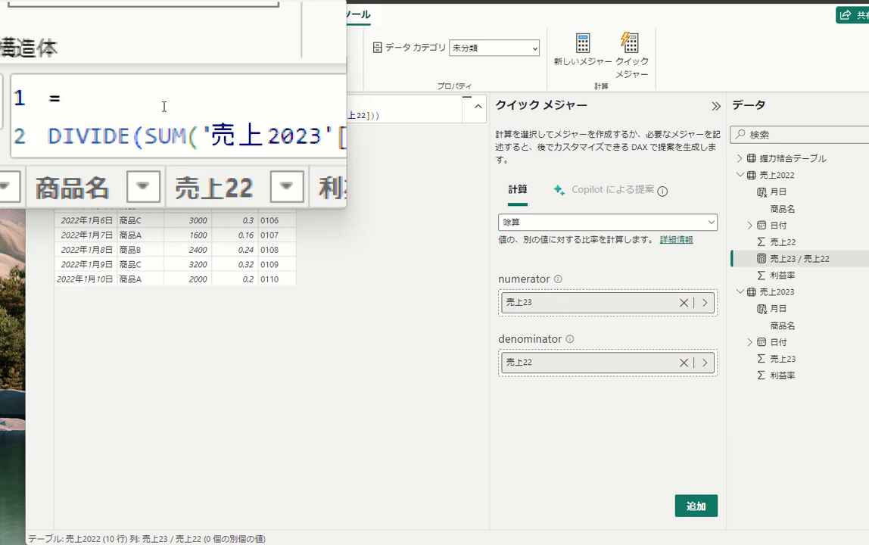
pyautogui.write('ぜ')
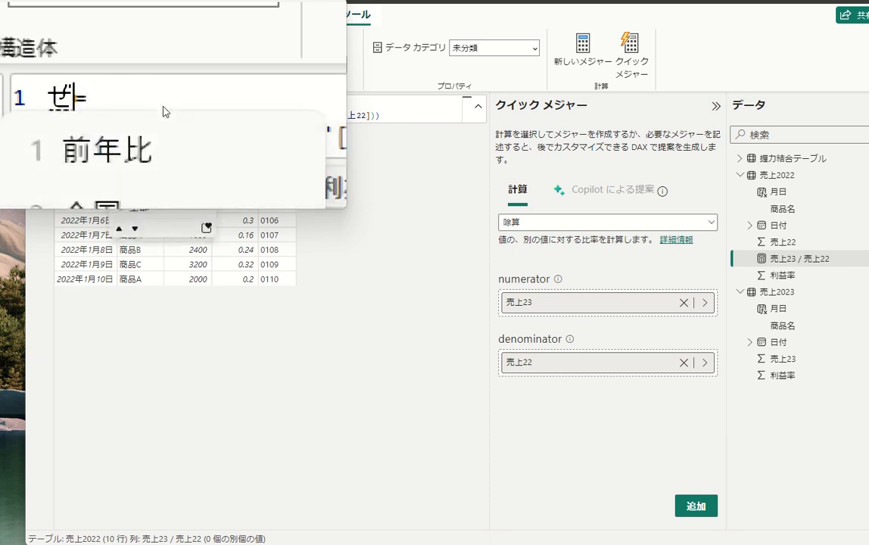
pyautogui.press('Tab')
pyautogui.press('Return')
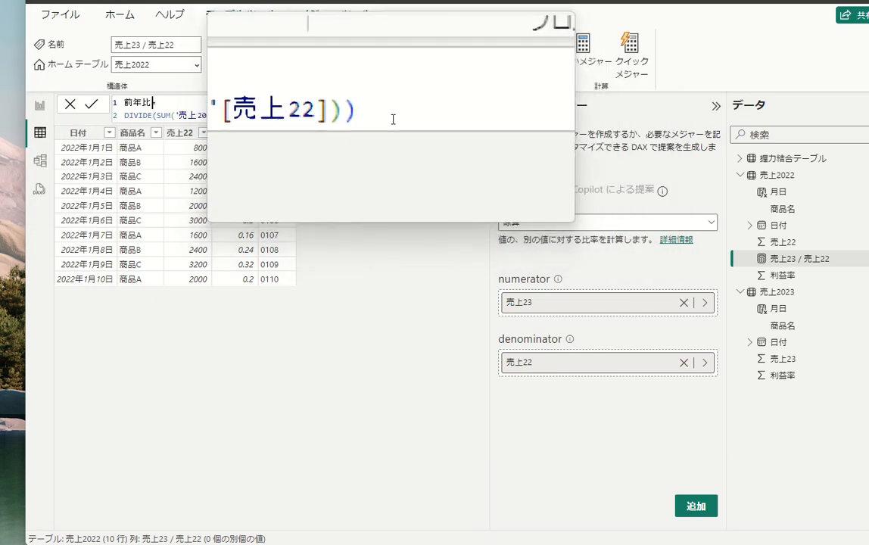
pyautogui.press('Return')
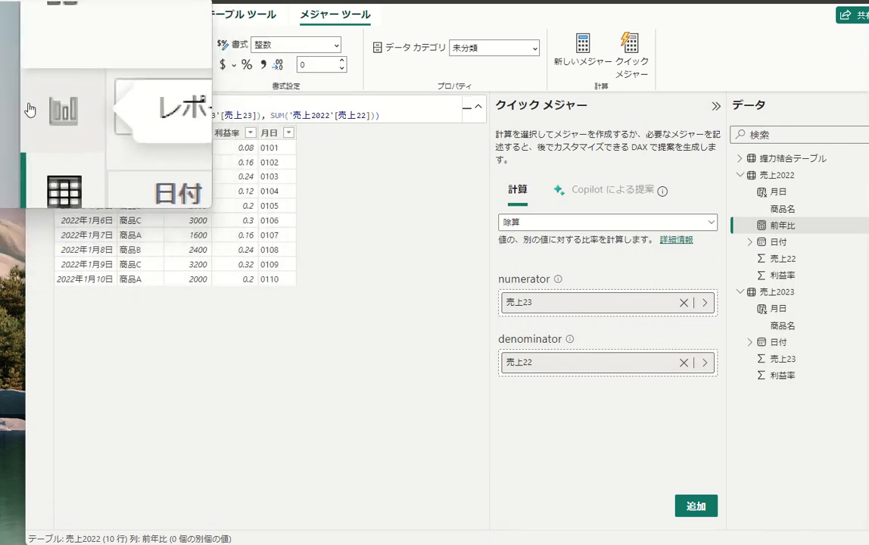
# Insert an empty table visual on ページ 3 of the report.
pyautogui.click(39, 112)
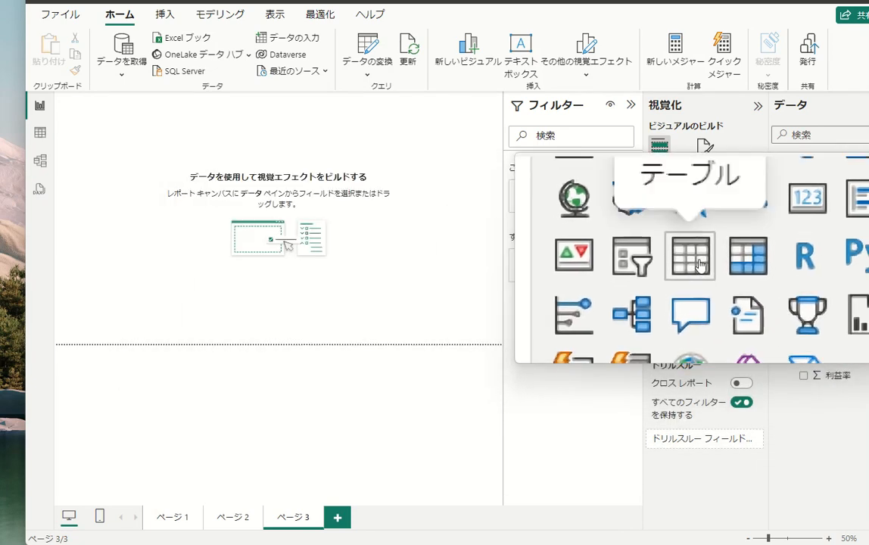
pyautogui.click(689, 257)
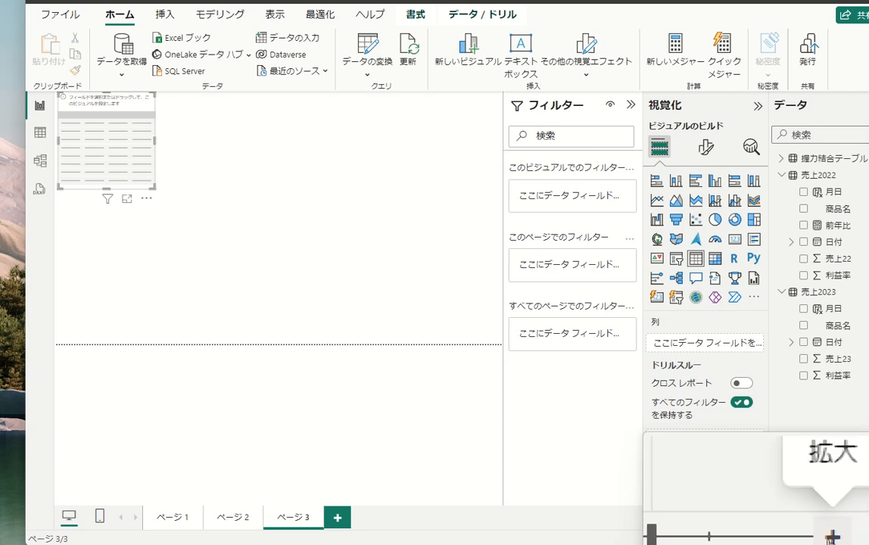
pyautogui.click(826, 537)
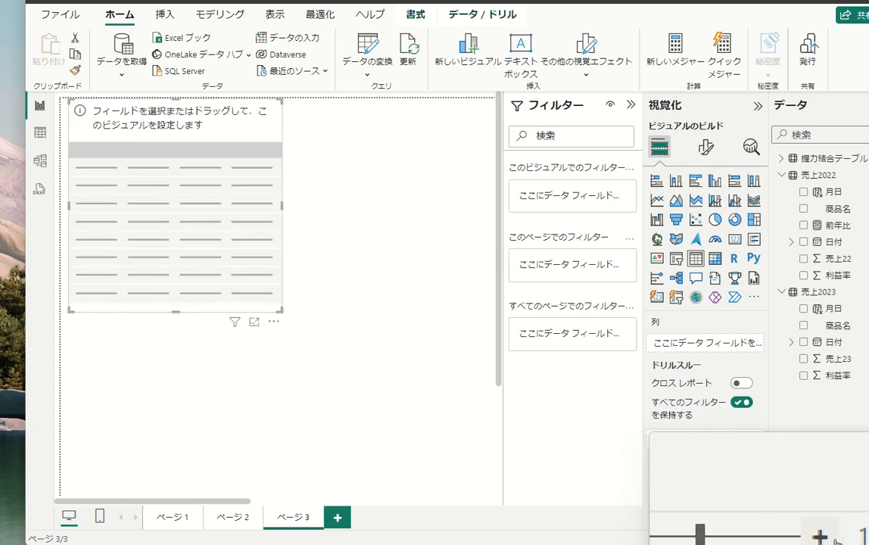
pyautogui.click(827, 539)
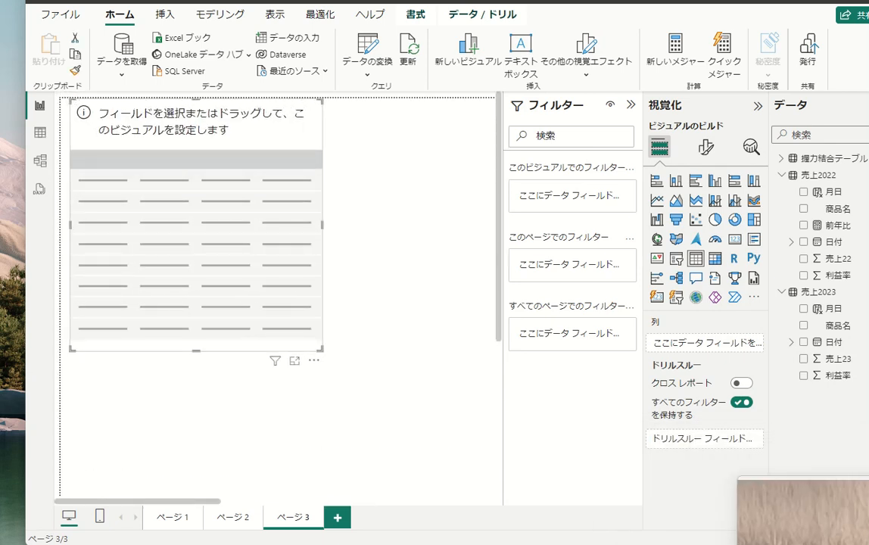
pyautogui.press('super+Escape')
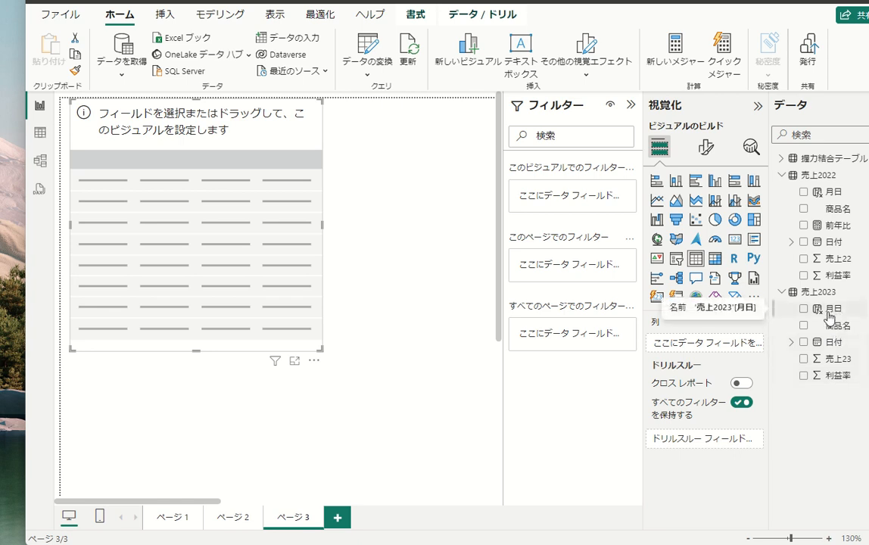
# Add 日付 from 売上2023 to the table and show it as plain dates instead of the date hierarchy.
pyautogui.click(803, 343)
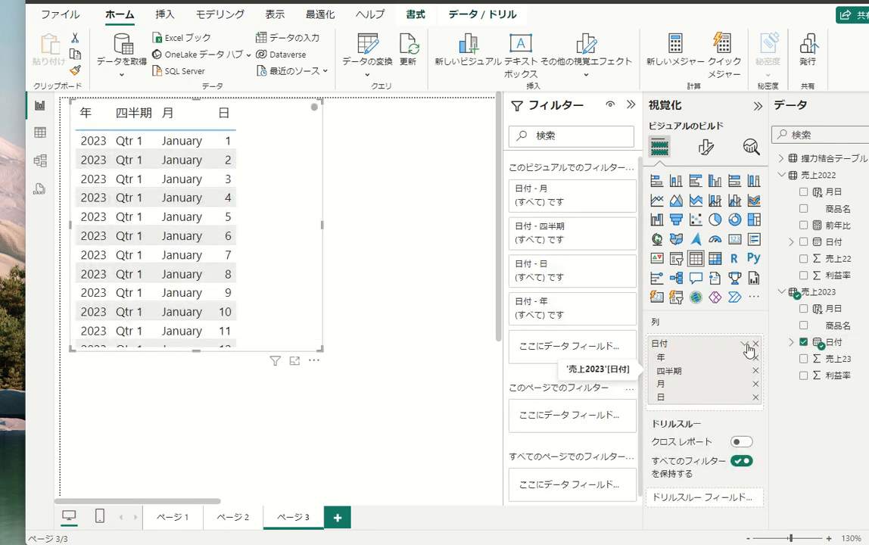
pyautogui.click(746, 345)
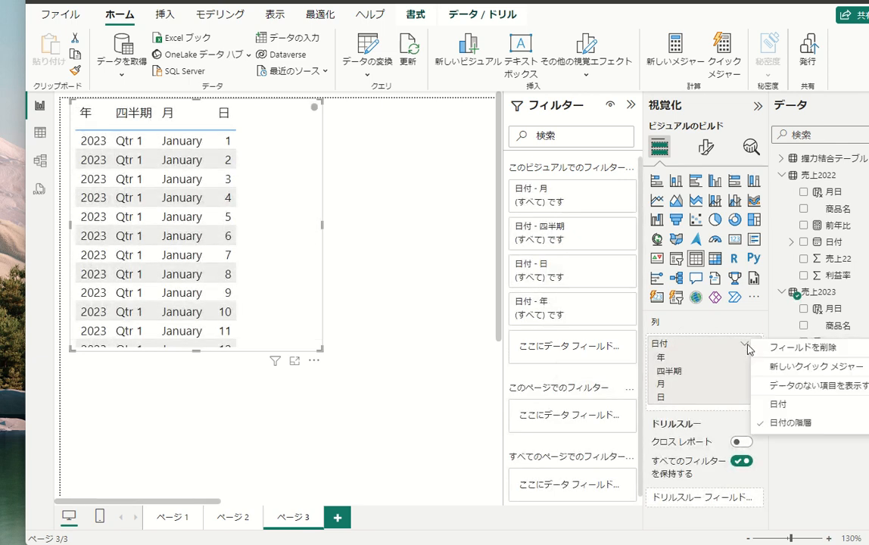
pyautogui.click(788, 407)
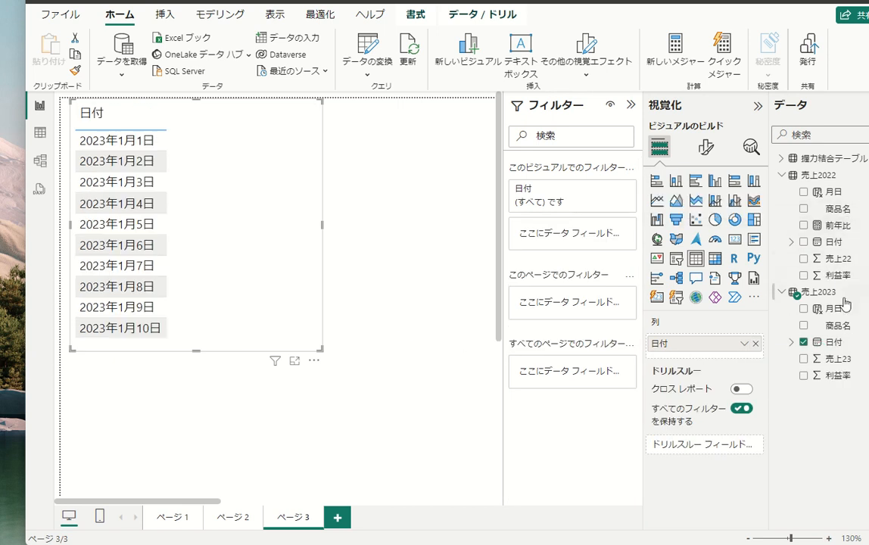
# Add 売上23 and the 前年比 measure as columns of the table visual and widen the visual slightly.
pyautogui.click(803, 359)
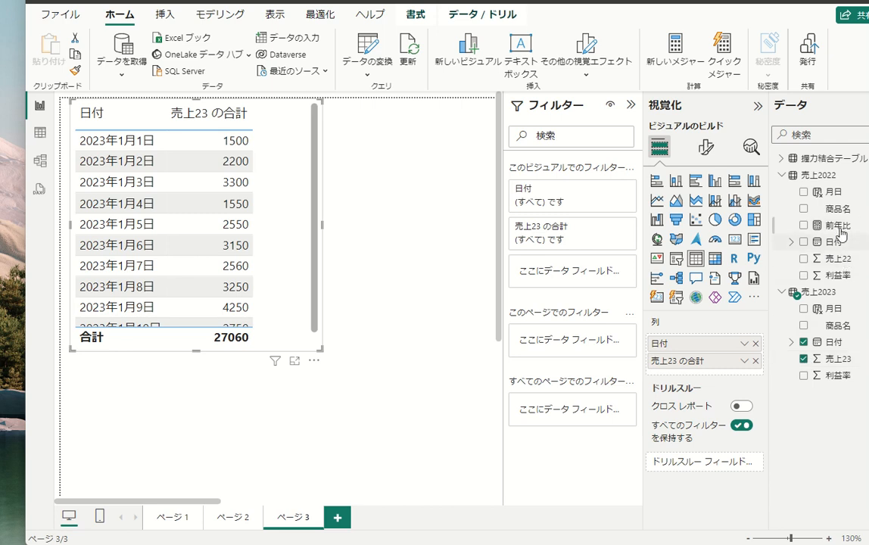
pyautogui.click(804, 226)
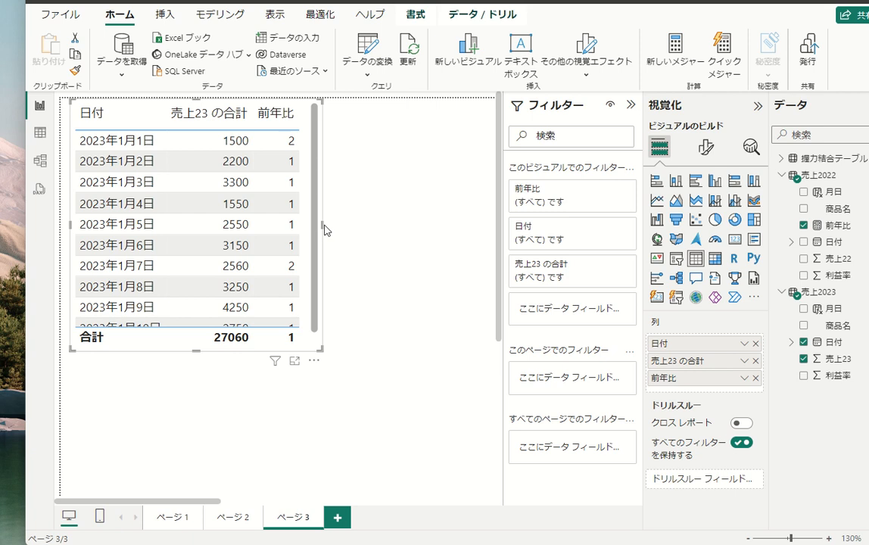
pyautogui.moveTo(322, 225); pyautogui.dragTo(355, 227)
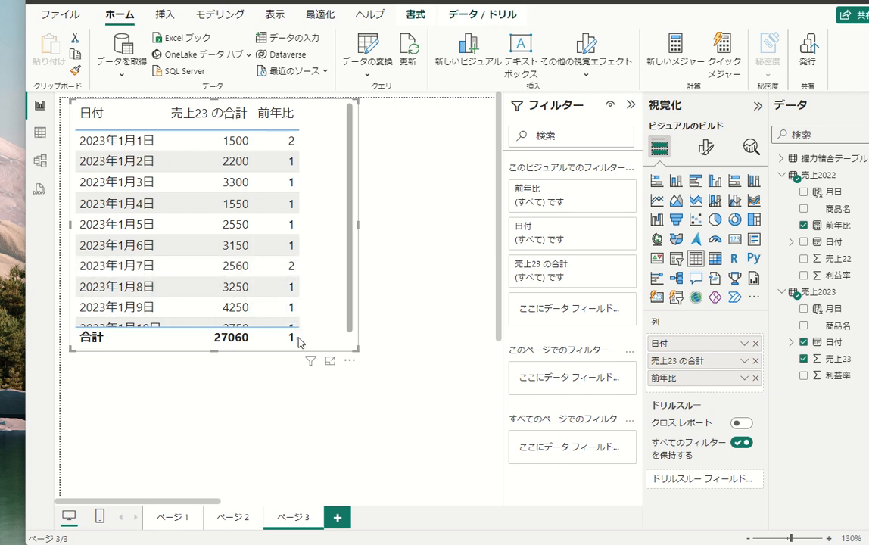
# Set the 前年比 measure to show 3 decimal places and return to the report table.
pyautogui.click(41, 135)
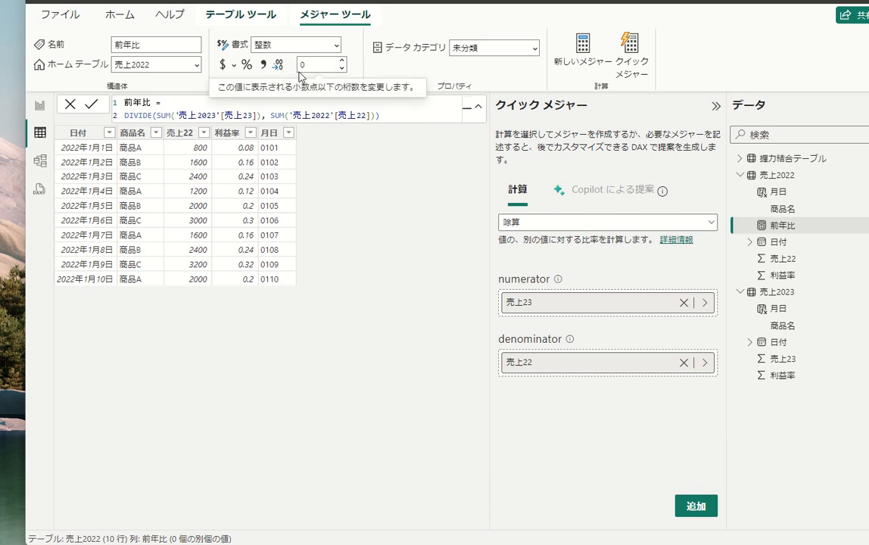
pyautogui.click(342, 62)
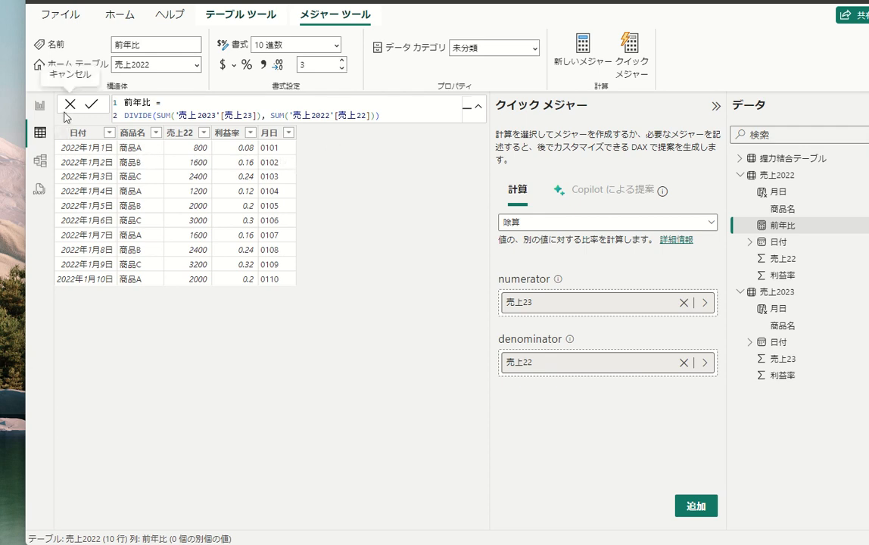
pyautogui.click(41, 108)
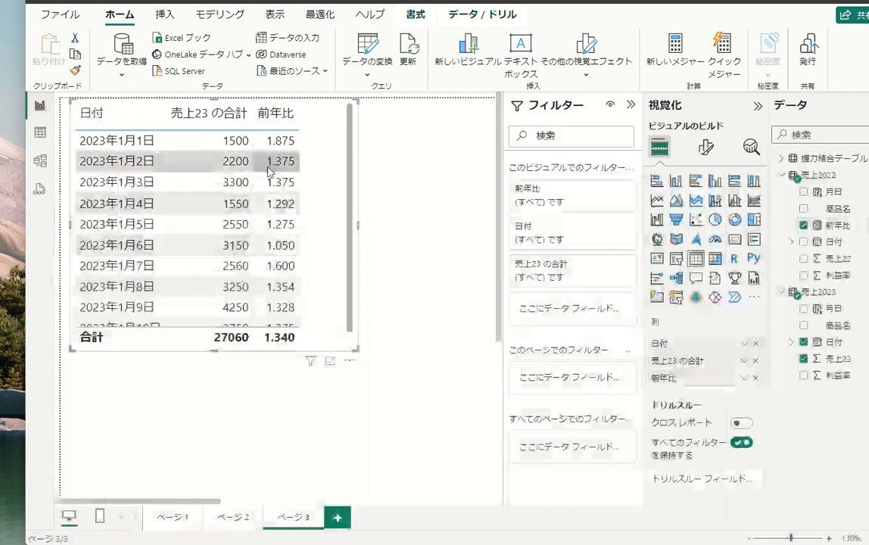